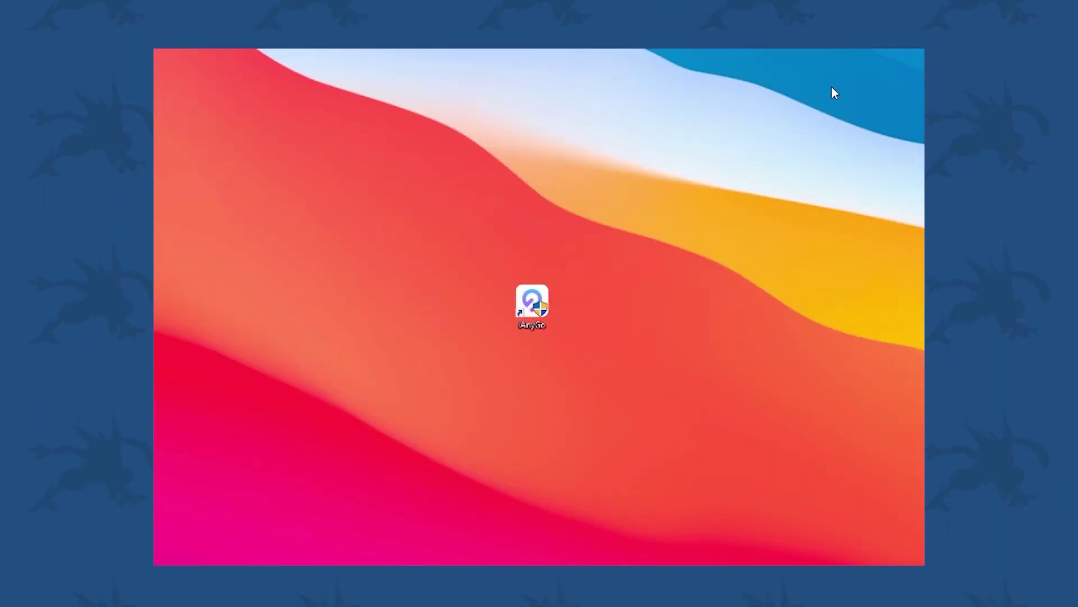
- Launch iAnyGo from its desktop shortcut so the Change Location page appears
left_click_drag(507, 226, 620, 404)
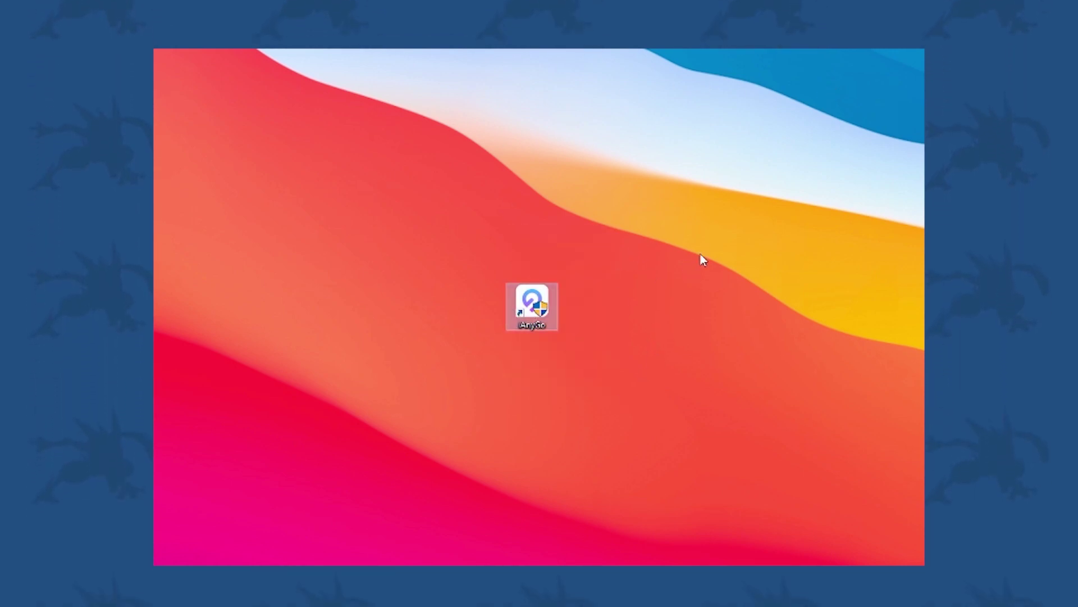
double_click(535, 302)
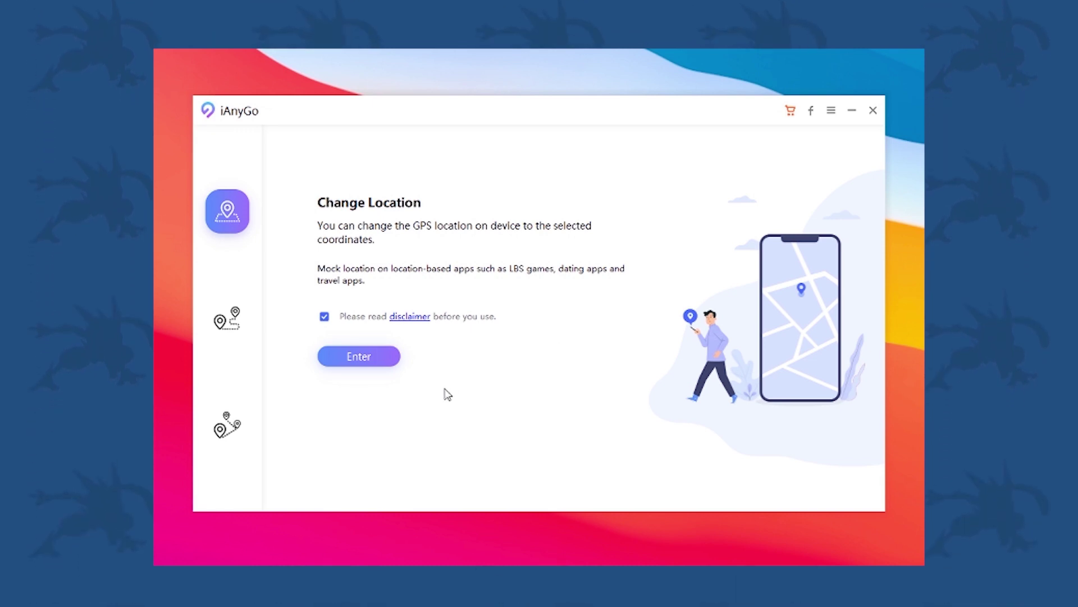
left_click(233, 315)
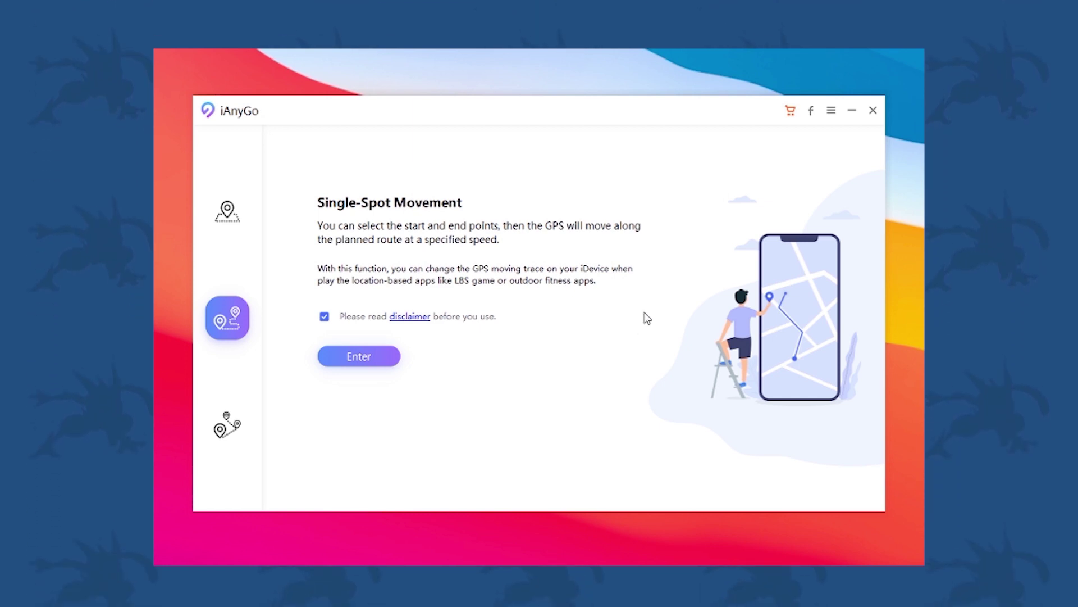
left_click(247, 425)
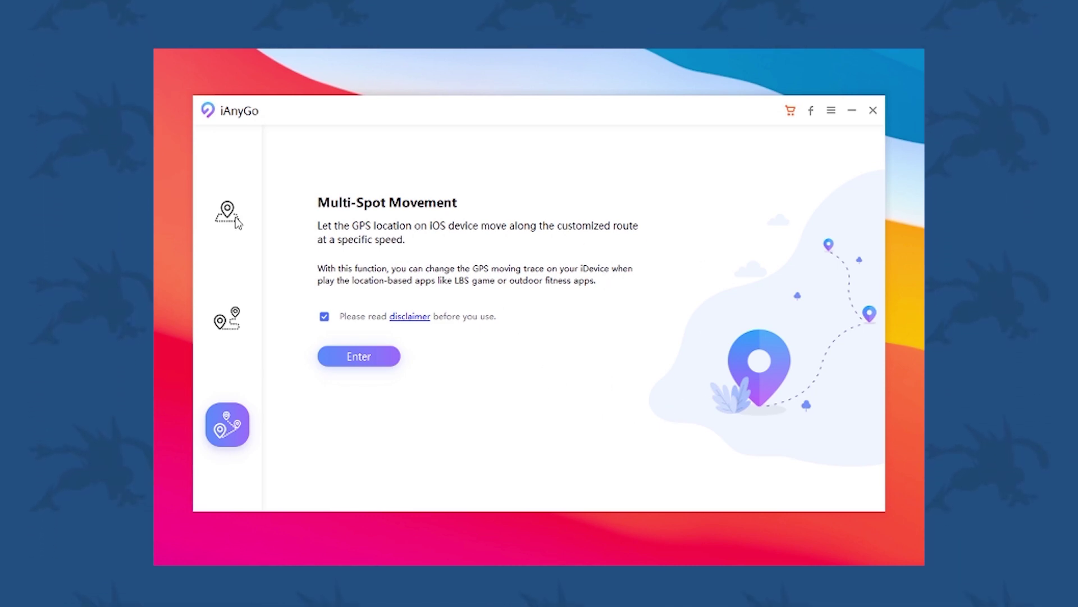
left_click(230, 222)
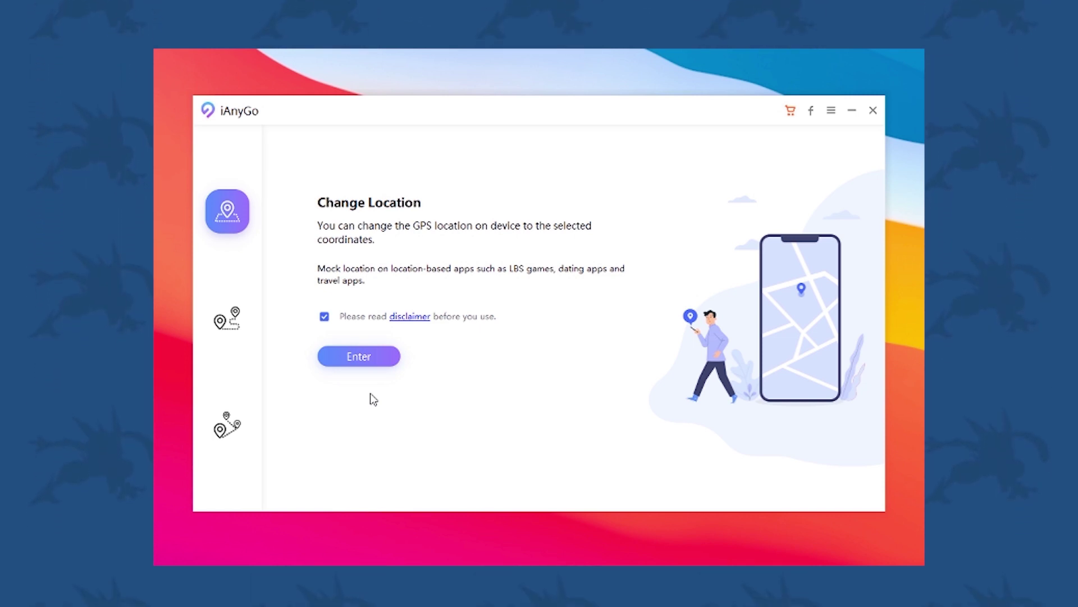
- Enter the map at the device's Singapore position and dismiss the location deviation warning
left_click(372, 359)
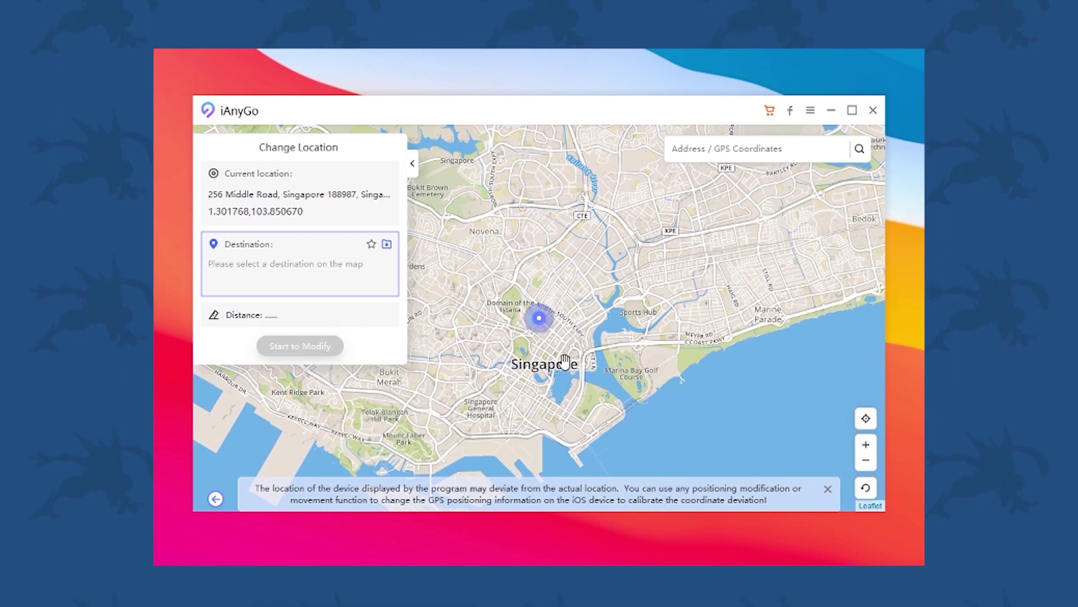
scroll(549, 339, "up", 2)
scroll(549, 339, "down", 2)
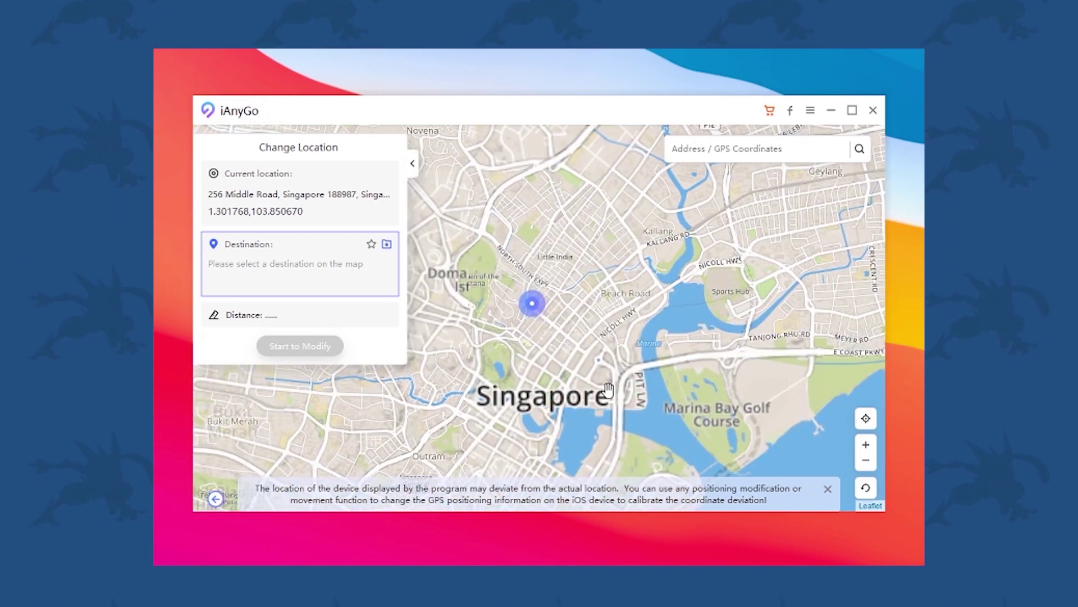
left_click(828, 489)
scroll(493, 343, "down", 2)
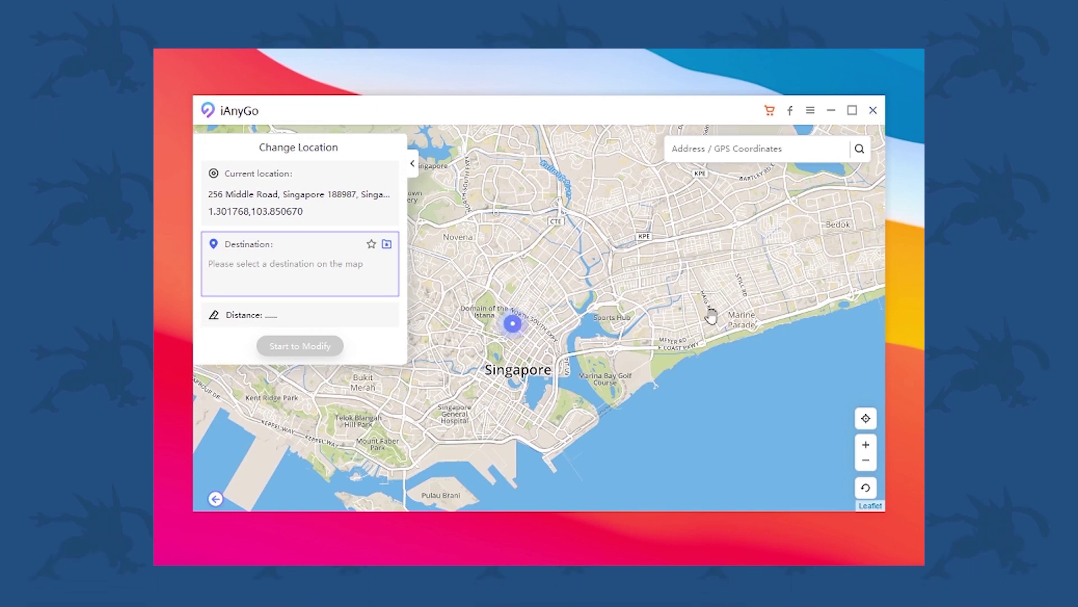
- Search 'pier 39' and pick the San Francisco result, 13582.56km away, as destination
left_click(714, 156)
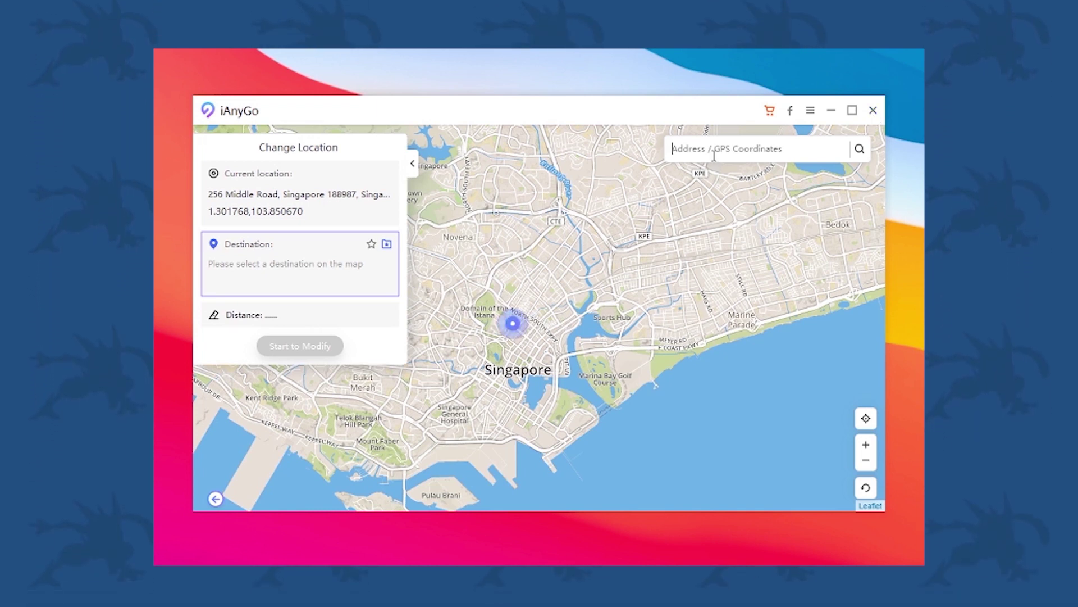
type("pier")
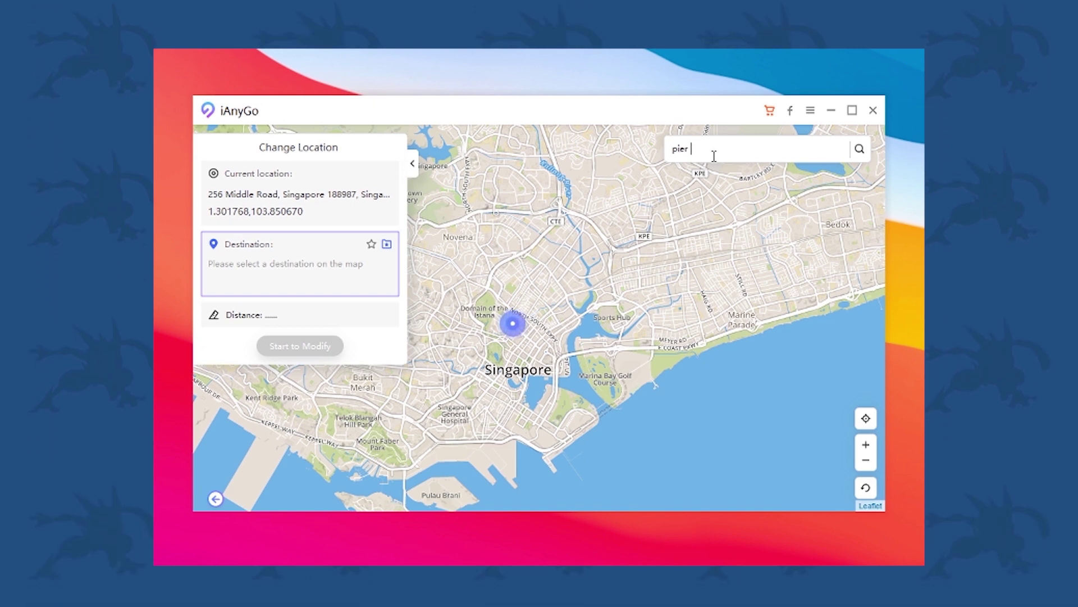
type(" 39")
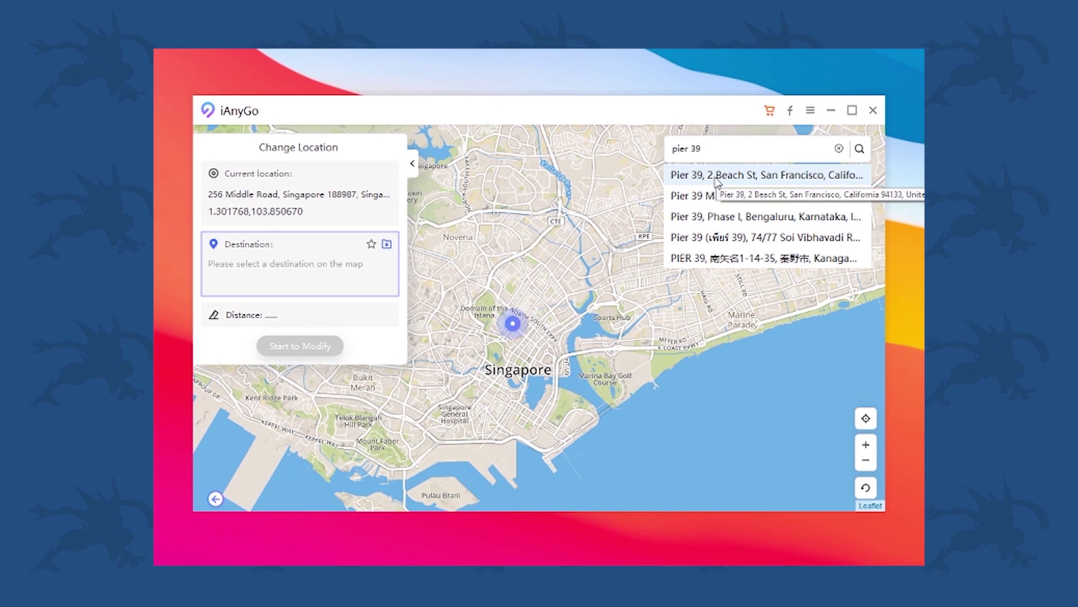
left_click(716, 180)
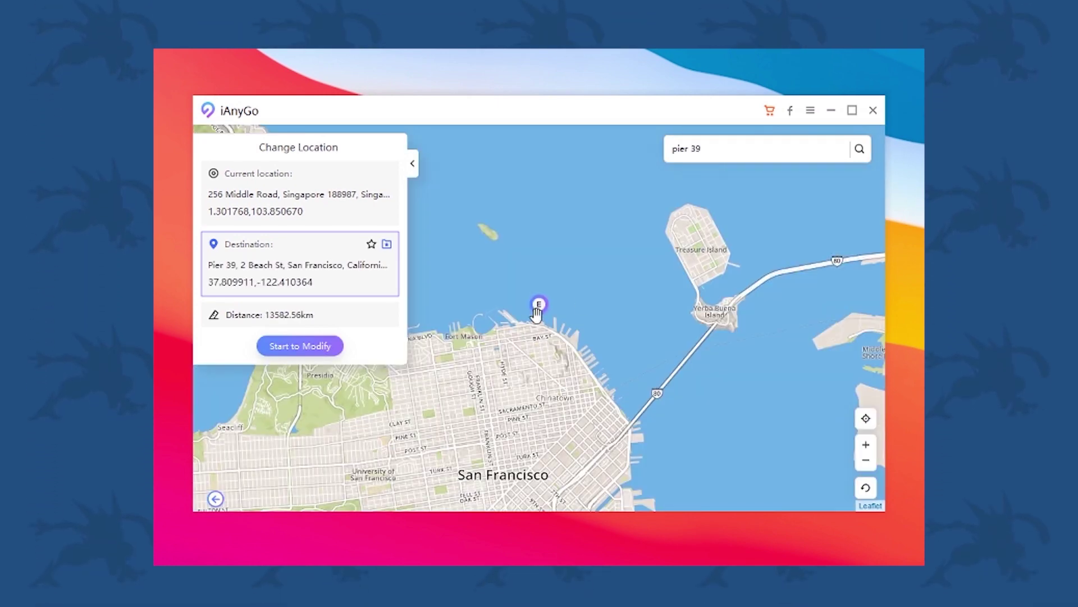
scroll(544, 332, "up", 2)
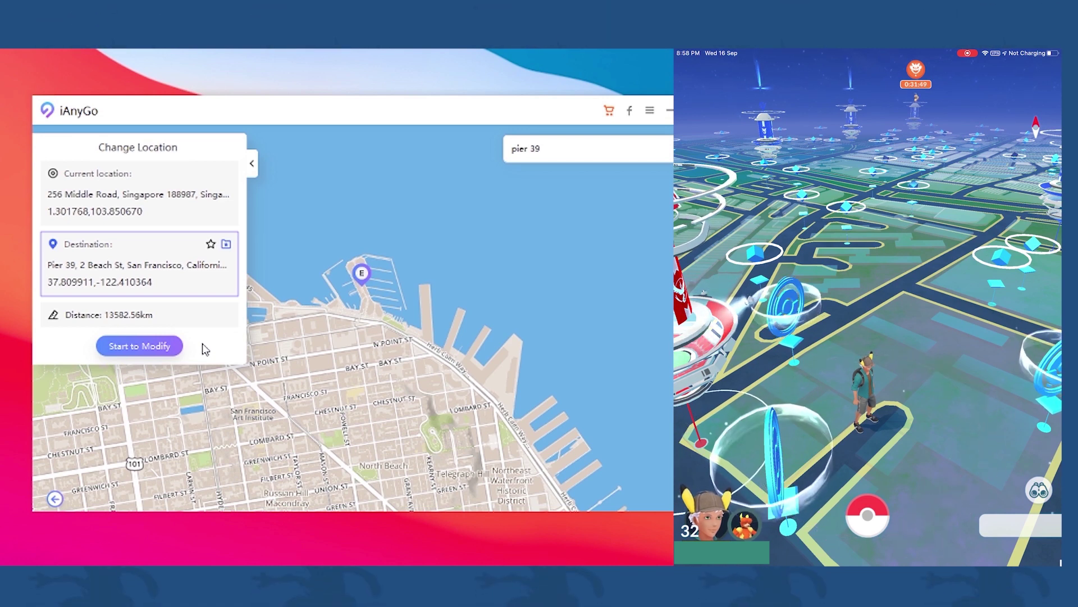
- Teleport the device to Pier 39, then pick a pier spot 57.49m away as destination
left_click(161, 347)
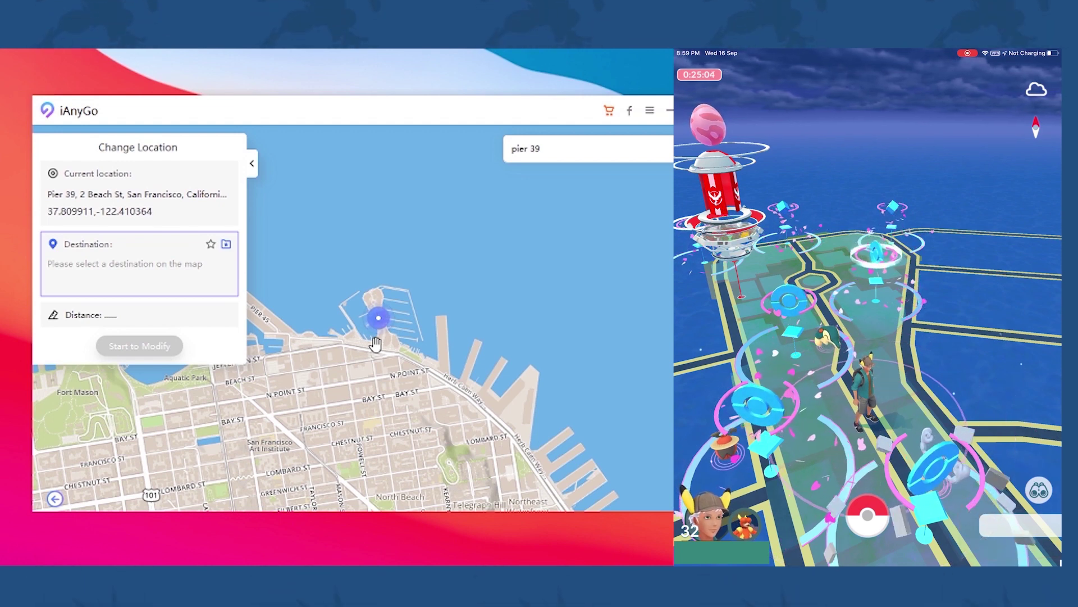
scroll(375, 343, "up", 3)
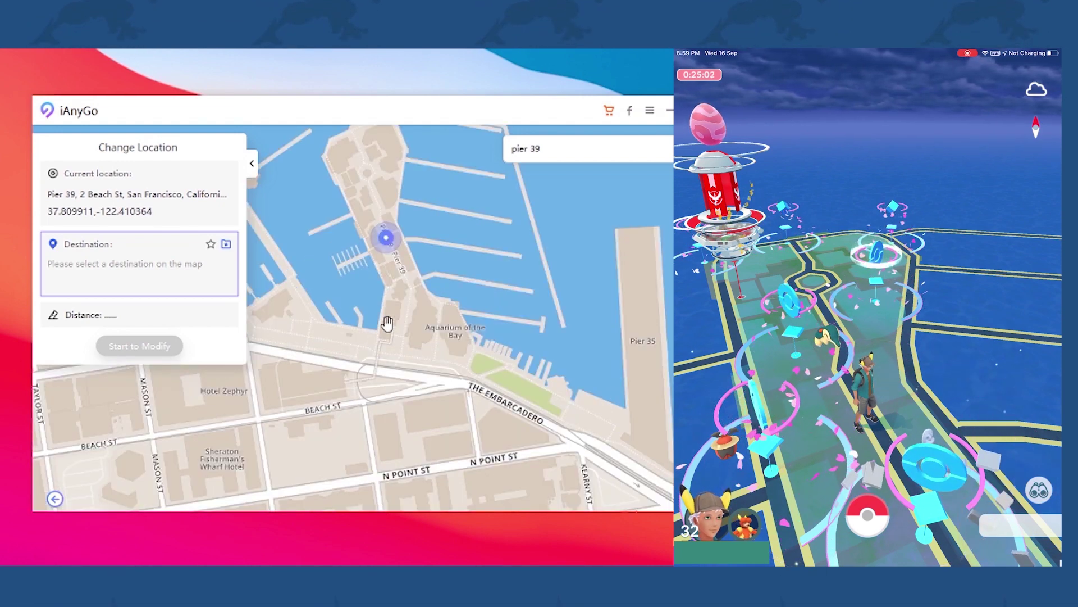
scroll(387, 324, "up", 3)
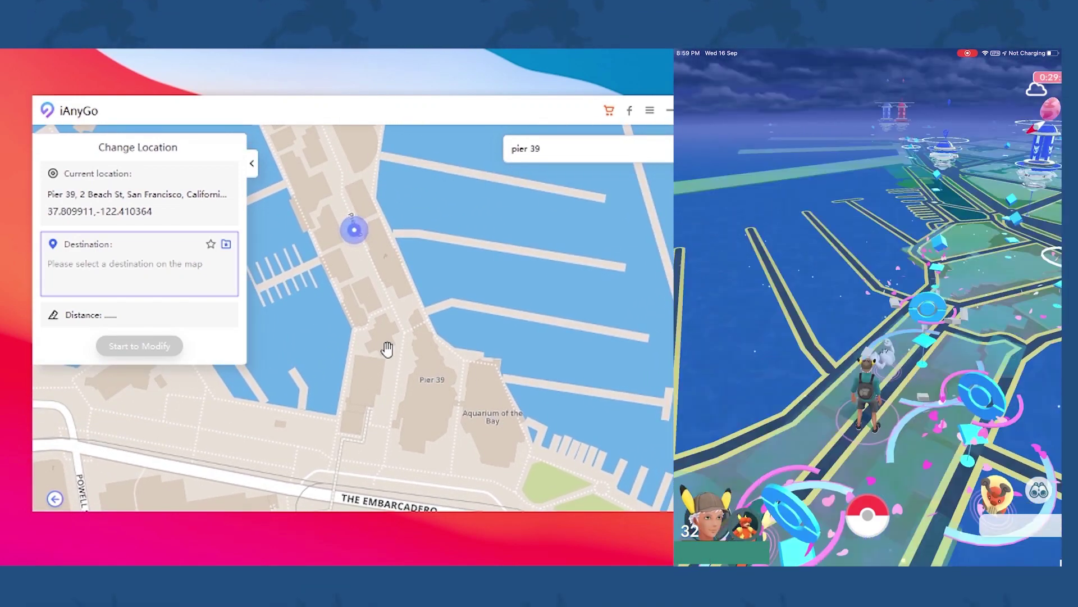
left_click(388, 307)
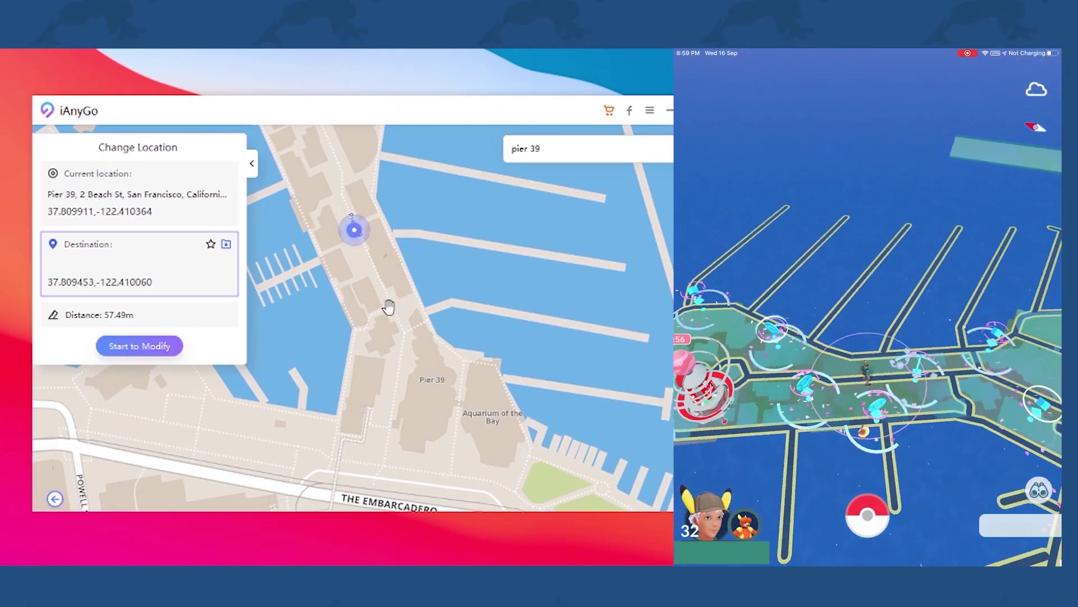
- Teleport to the Pearl Factory spot, mark the NFL College Shop next, and exit the map
left_click(148, 345)
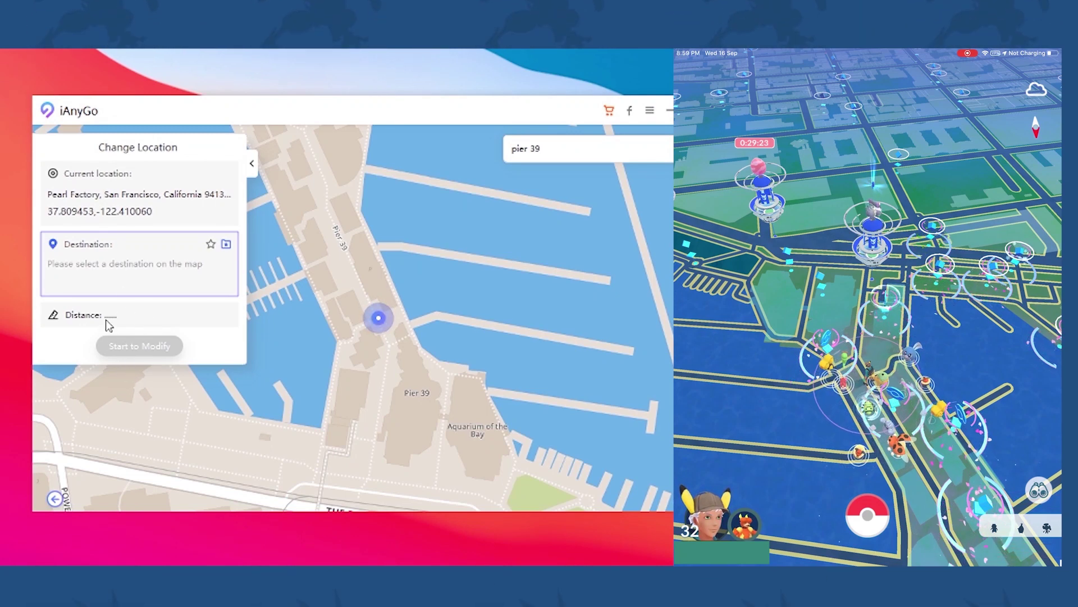
left_click(402, 363)
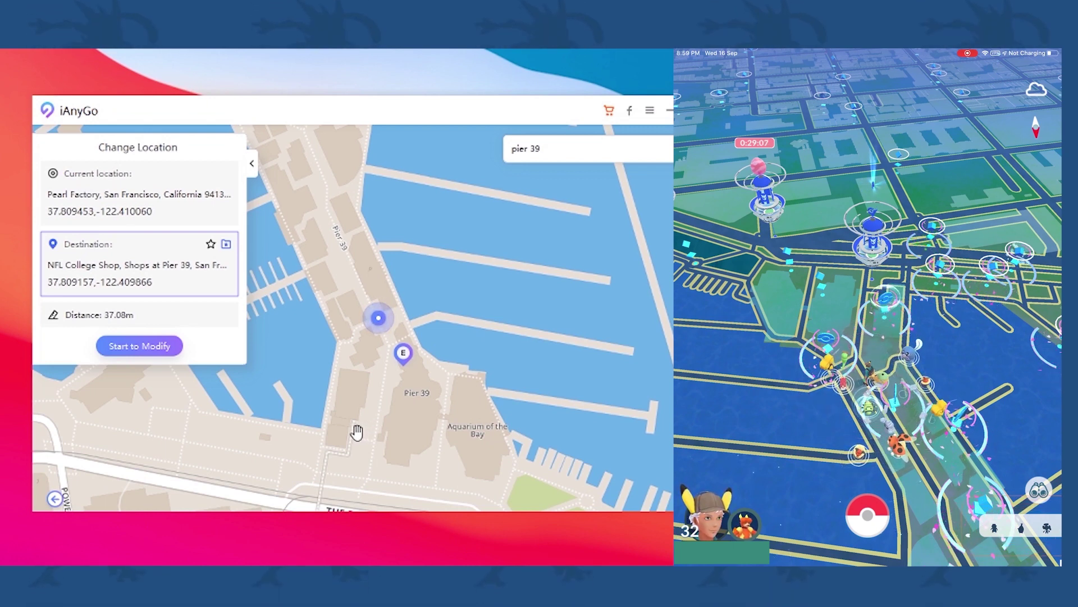
left_click(55, 499)
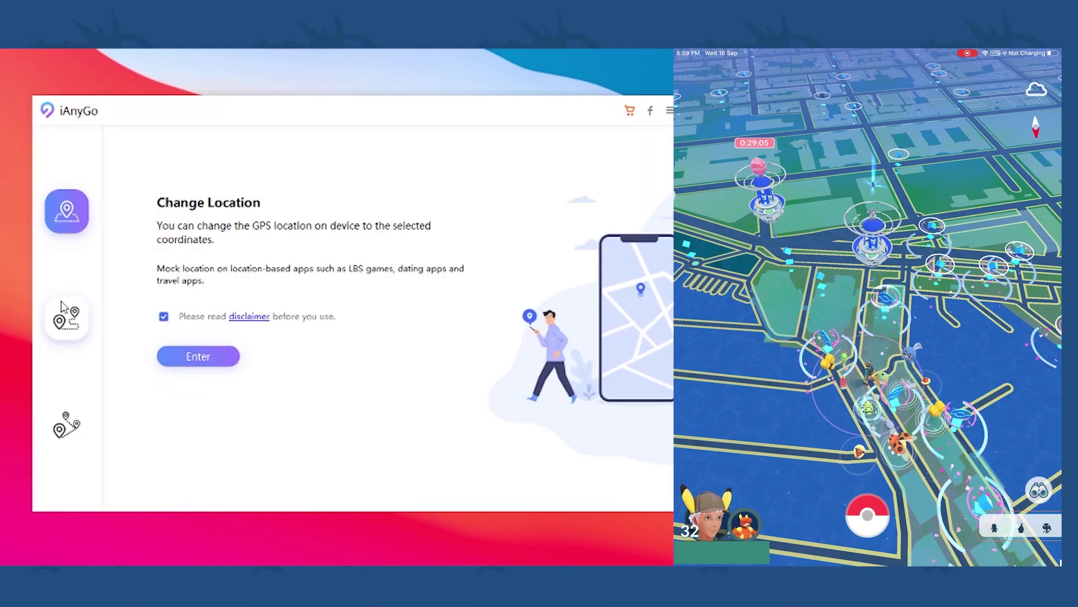
- In Single-Spot Movement, set the route end point at 1 Beach Street
left_click(67, 317)
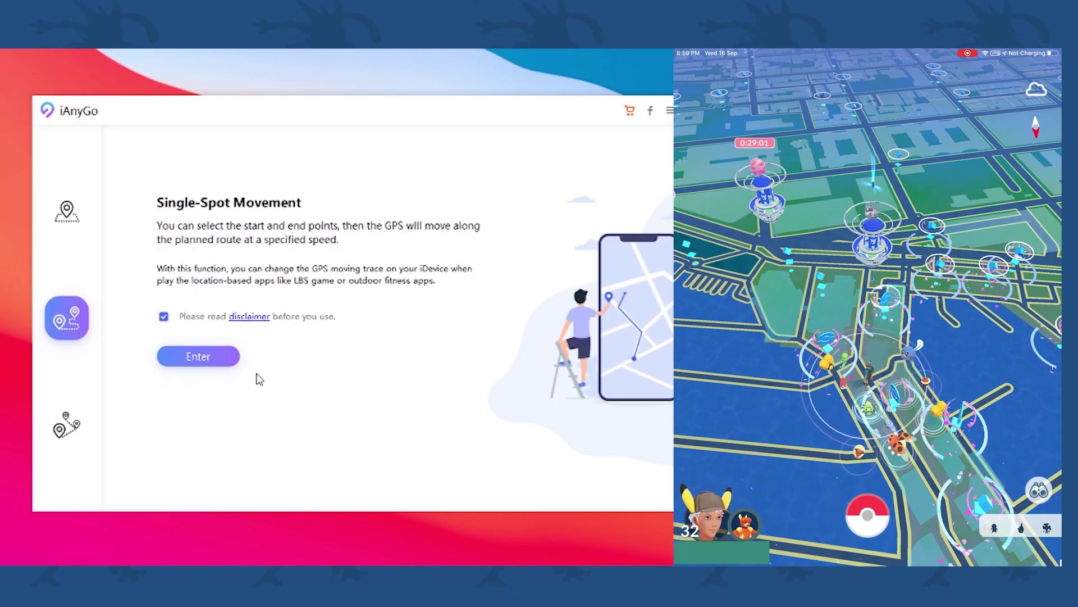
left_click(215, 364)
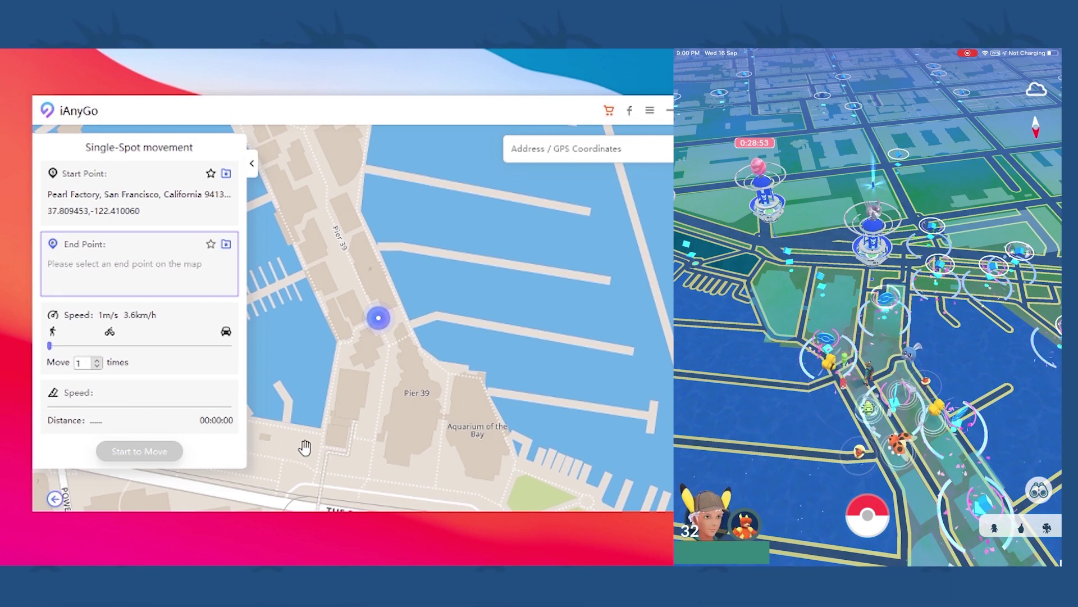
left_click_drag(303, 441, 255, 318)
left_click(405, 400)
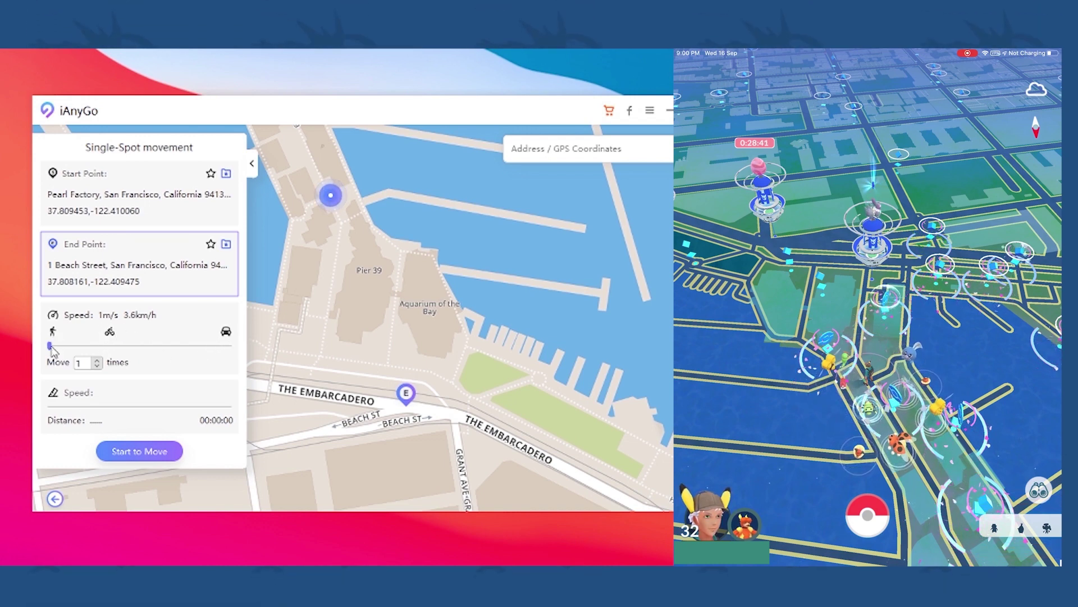
- Set the speed to 4 m/s with 3 repeats and start the 879.19m route
mouse_move(51, 346)
left_mouse_down()
mouse_move(106, 344)
mouse_move(43, 358)
left_mouse_up()
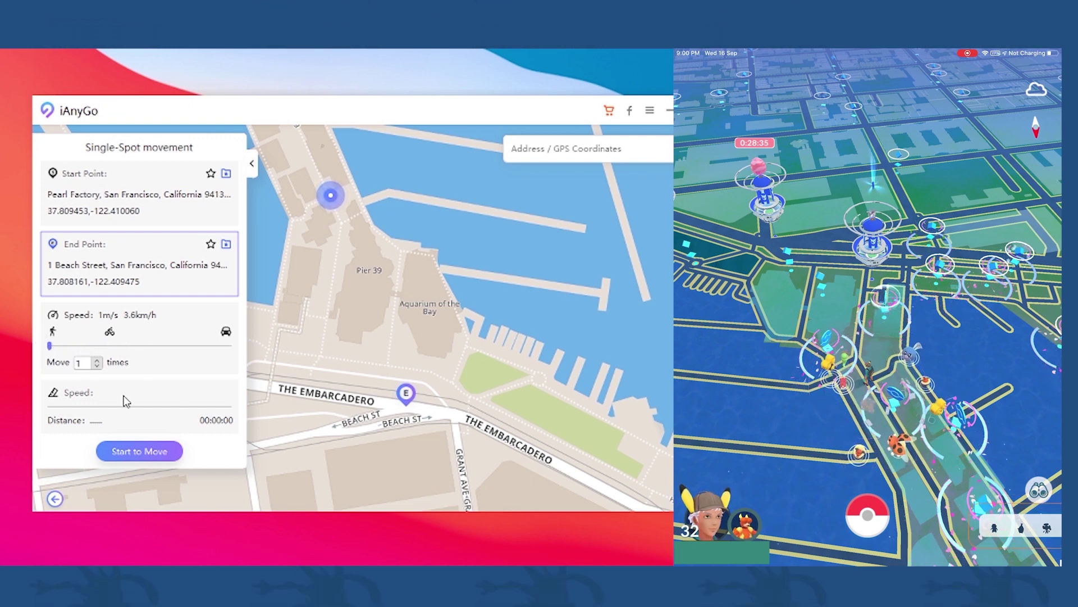
left_click_drag(50, 346, 110, 349)
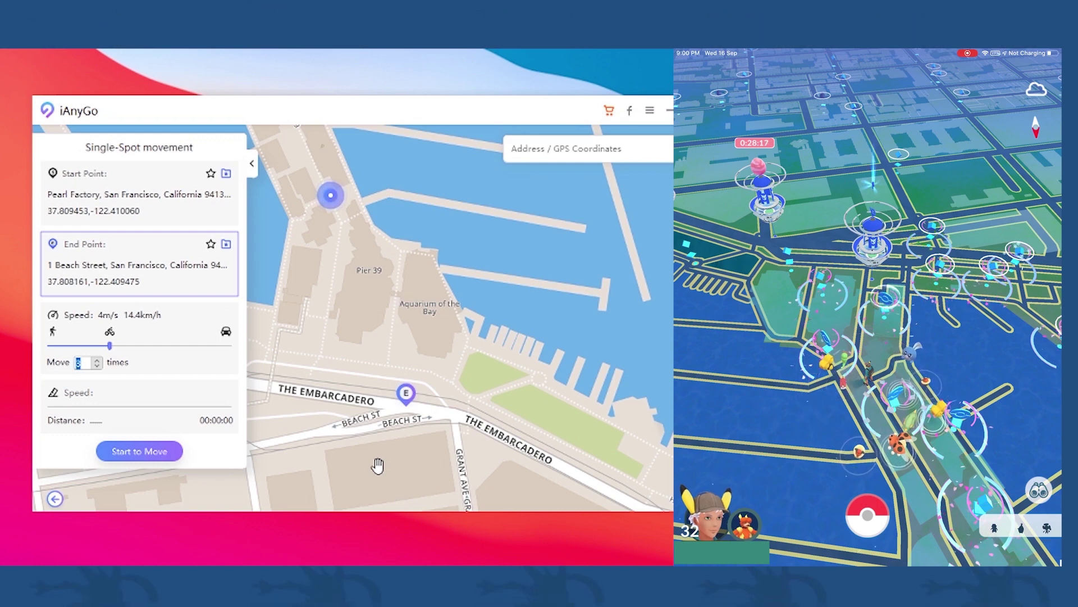
left_click(119, 452)
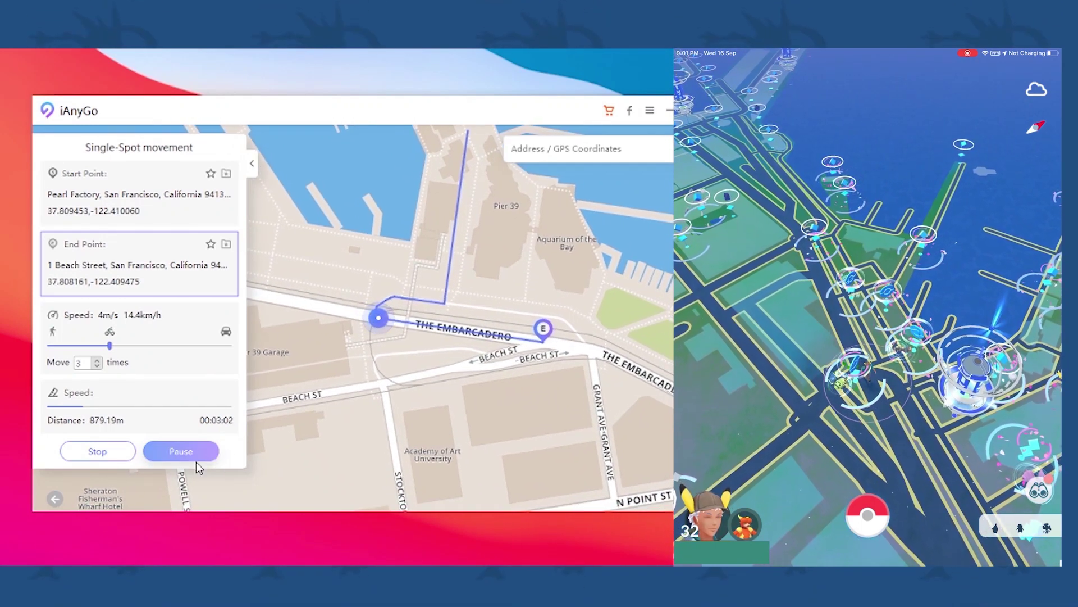
- Pause the Embarcadero walk and bring up the stop-movement confirmation
left_click(174, 452)
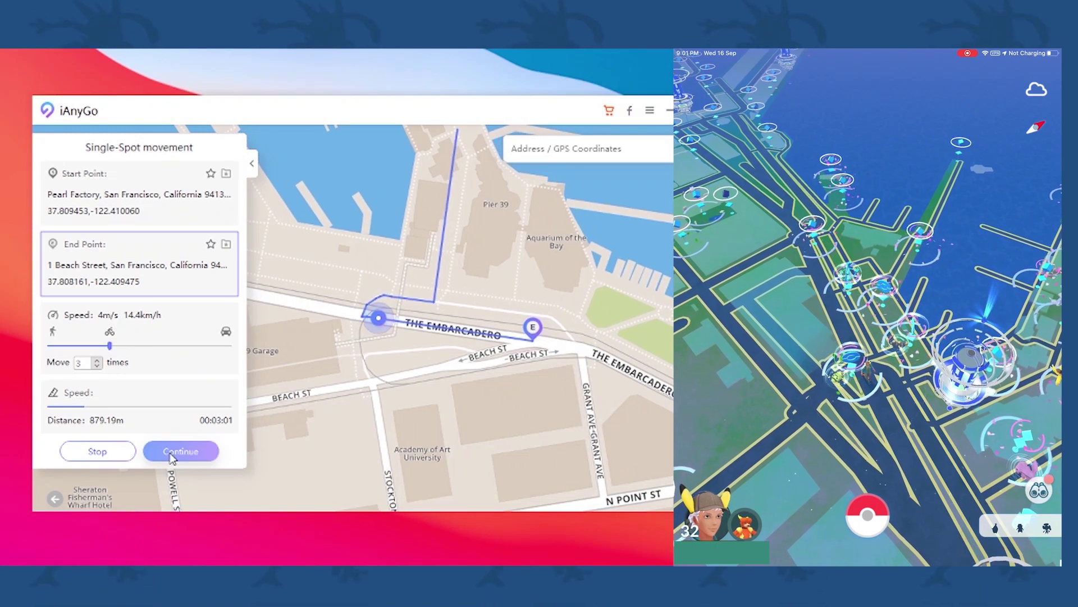
left_click(106, 447)
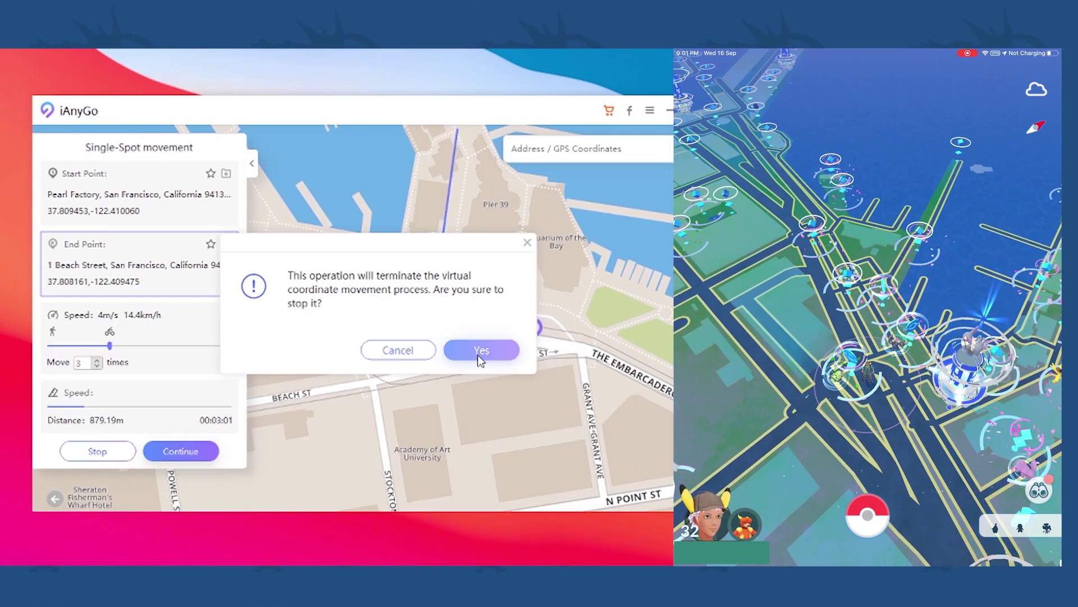
- Confirm ending the walk and set a new end point east on The Embarcadero
left_click(481, 350)
left_click_drag(321, 356, 452, 409)
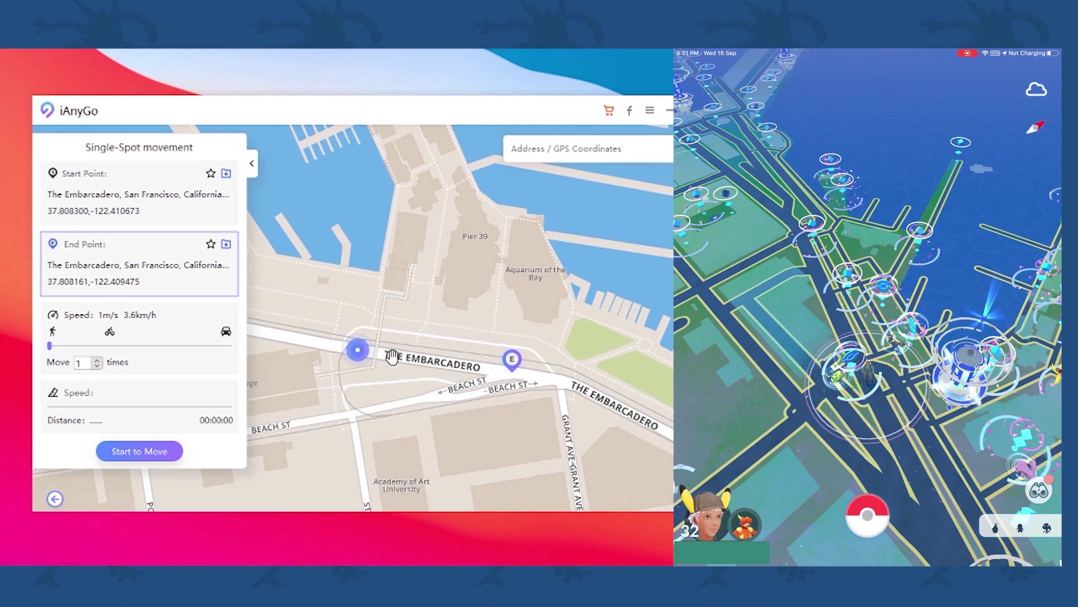
left_click(392, 356)
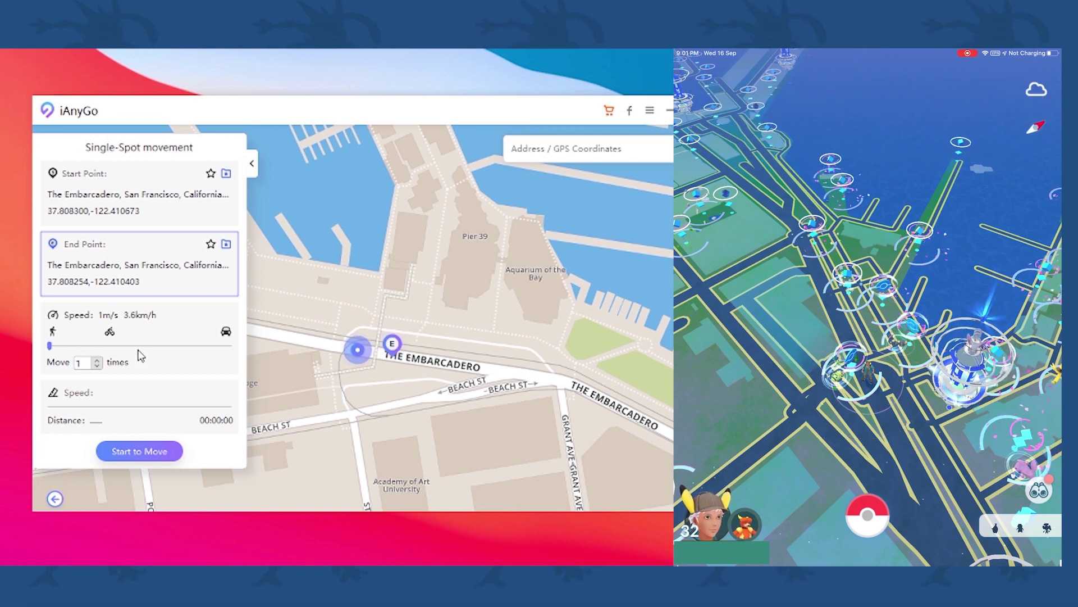
- Set the route speed to 5 m/s (18 km/h) and the repeat count to 2
left_click_drag(49, 348, 133, 349)
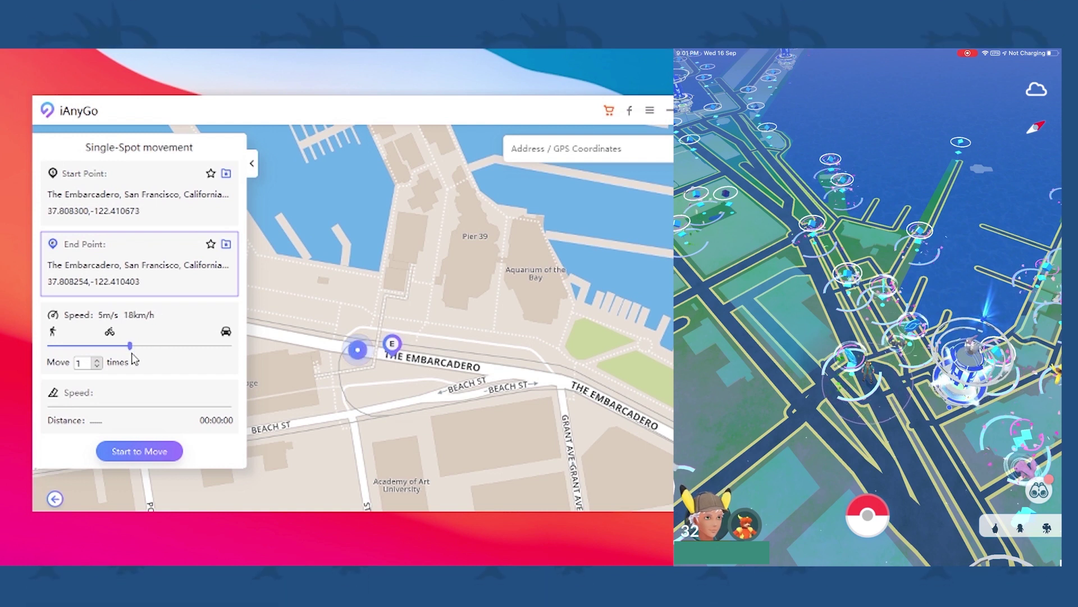
left_click(97, 361)
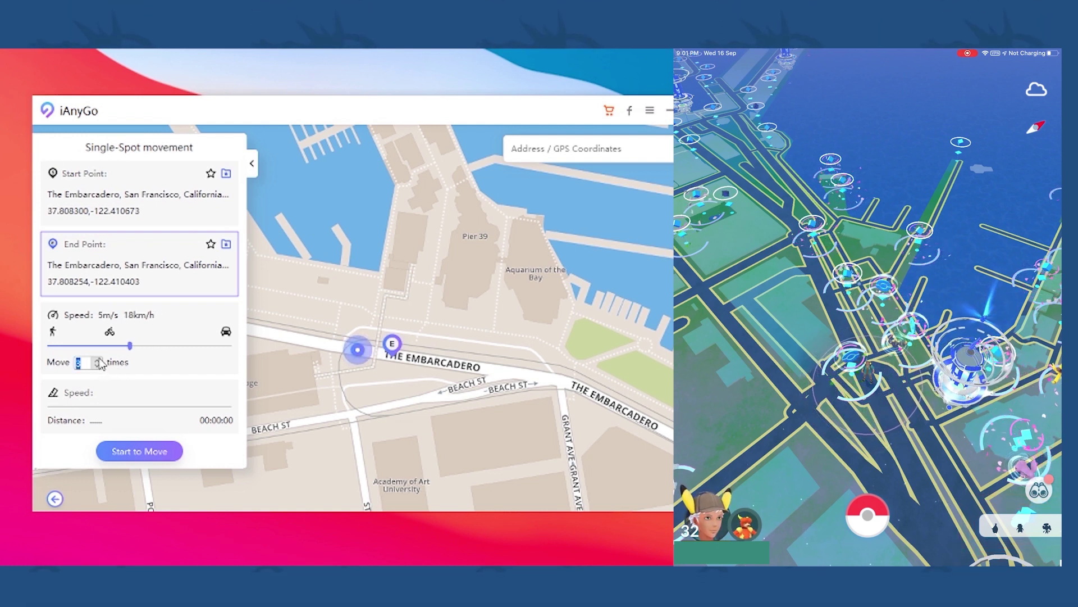
left_click(97, 360)
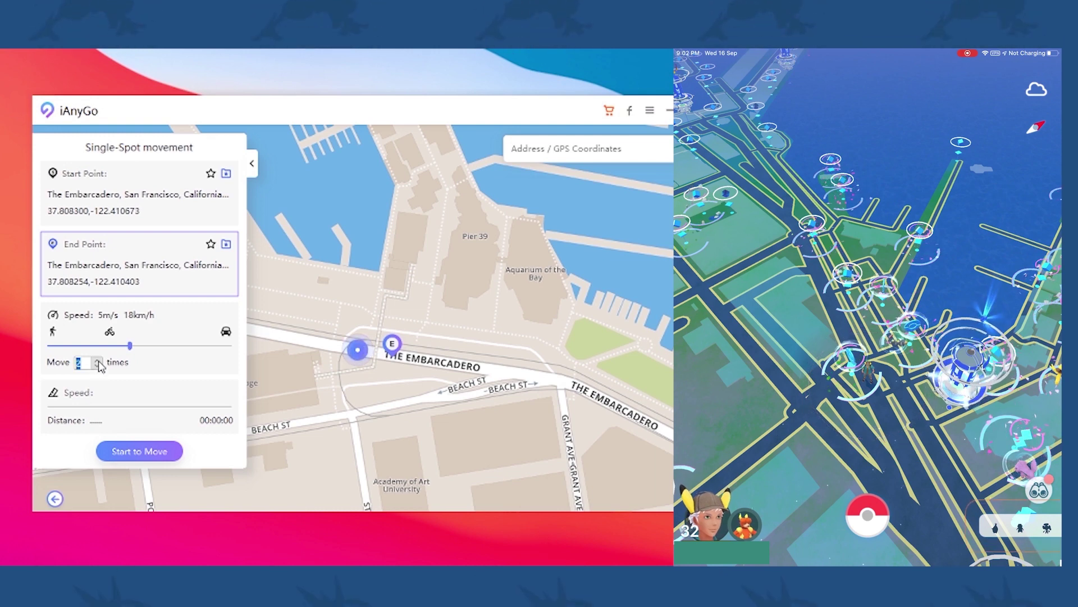
- Start the 5 m/s Embarcadero route and let it run until the end point clears
left_click(120, 452)
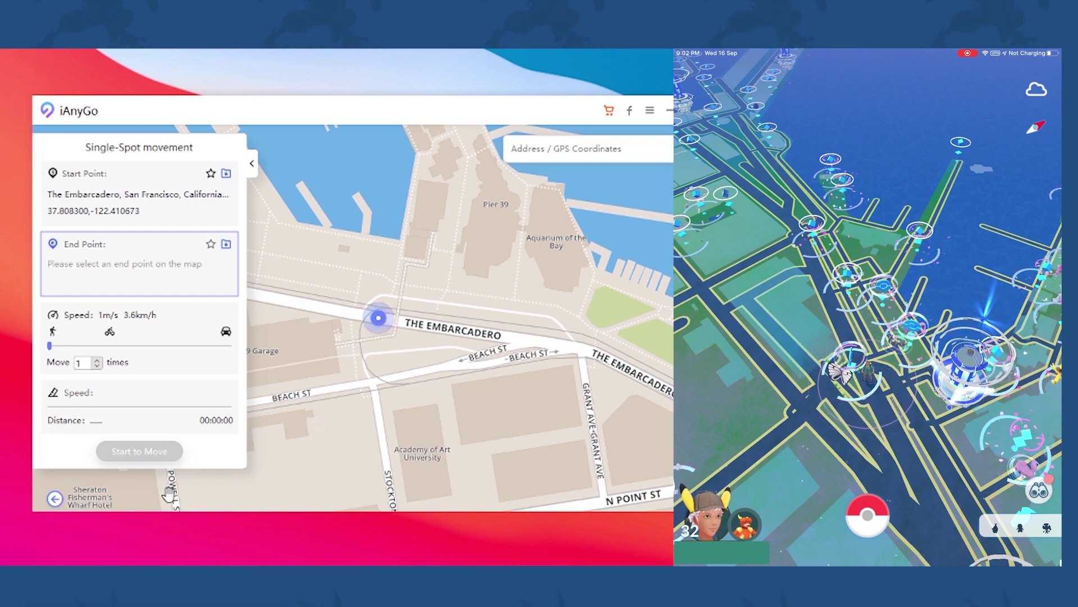
- Return to mode selection, open the Multi-Spot Movement map, and pan to Pier 39
left_click(55, 503)
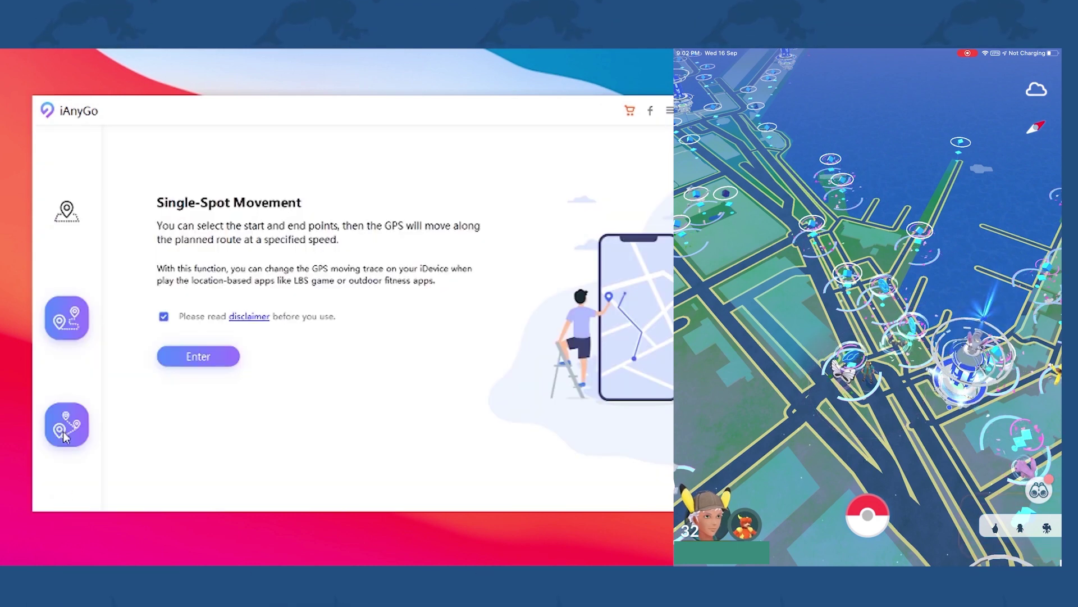
left_click(64, 431)
left_click(199, 360)
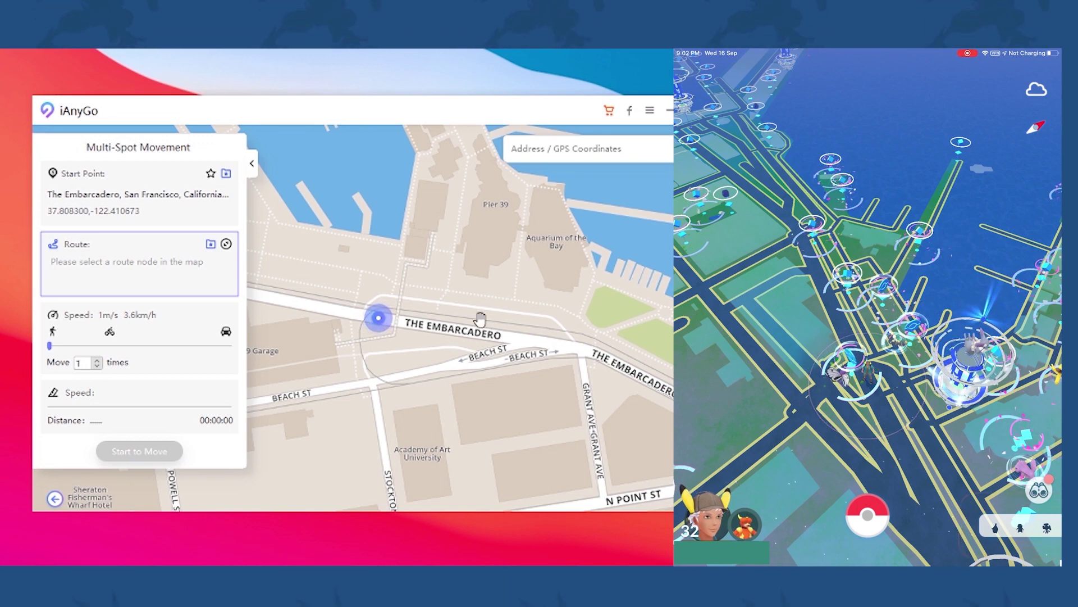
left_click_drag(475, 327, 445, 412)
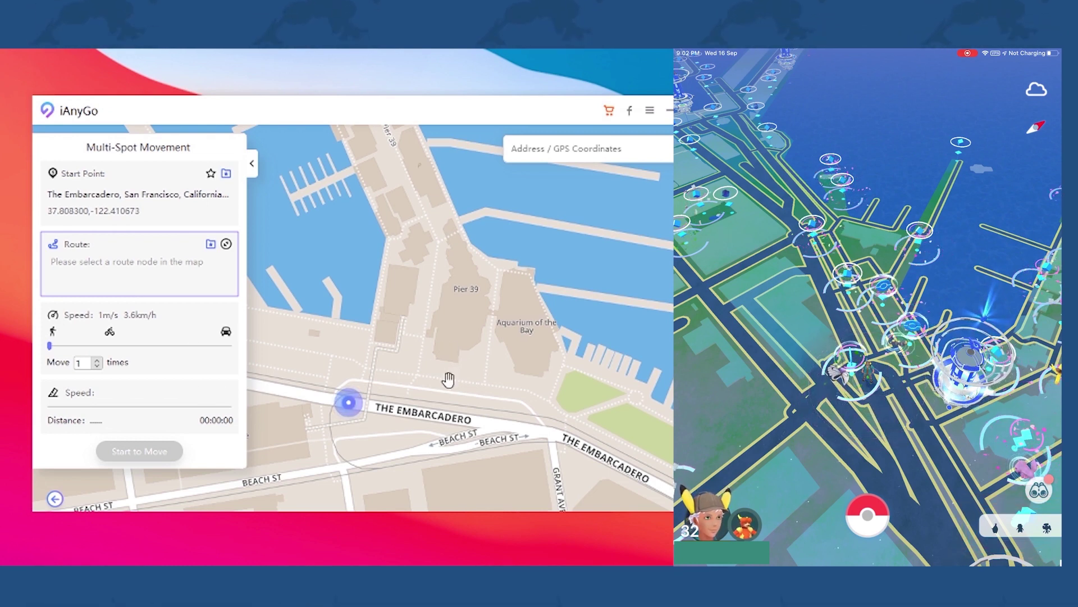
- Place the first four route points from The Embarcadero onto Pier 39
left_click(371, 382)
left_click(390, 354)
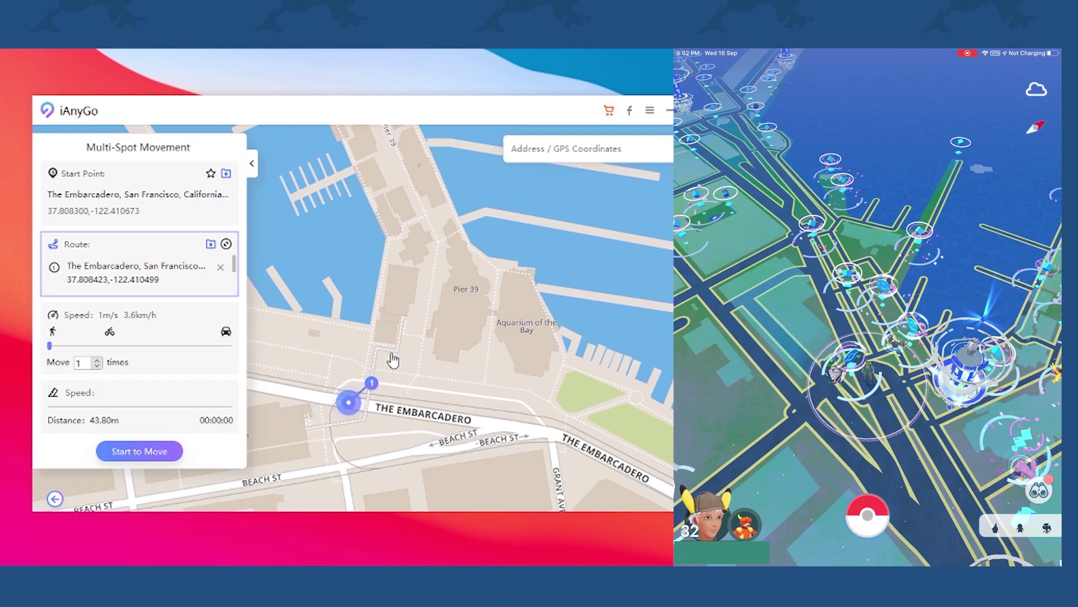
left_click(423, 335)
left_click(440, 376)
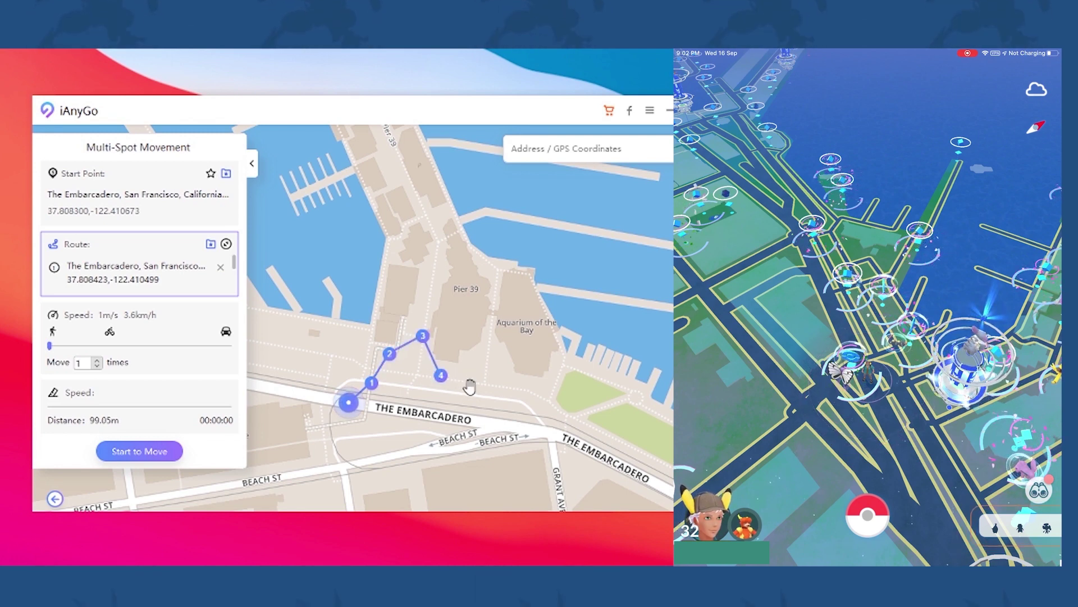
- Add four more points near Aquarium of the Bay, set speed to 5 m/s, and start moving
left_click(471, 388)
left_click(502, 359)
left_click(460, 324)
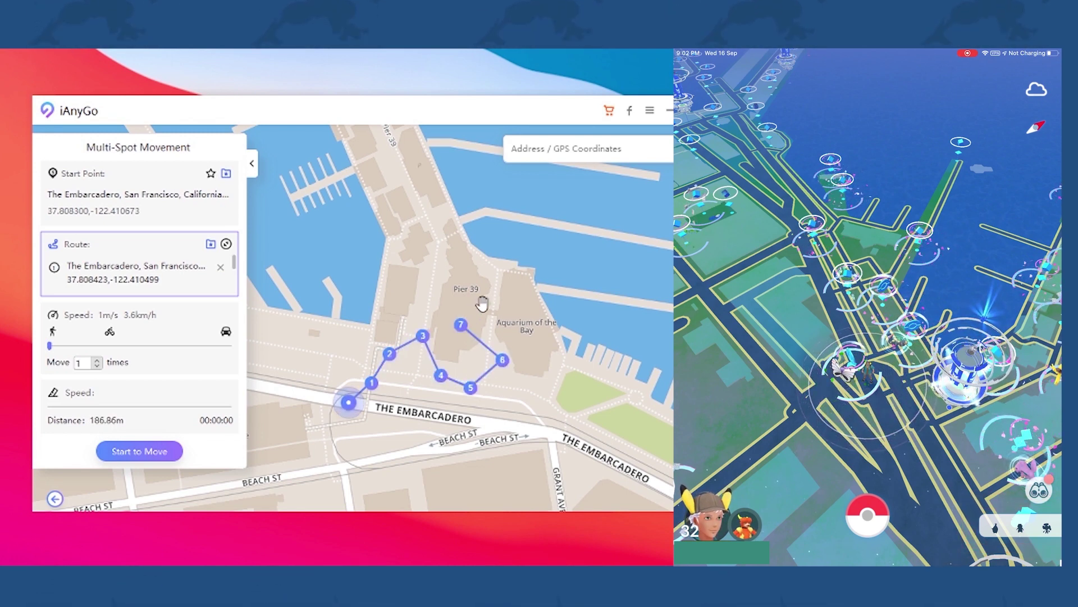
left_click(483, 305)
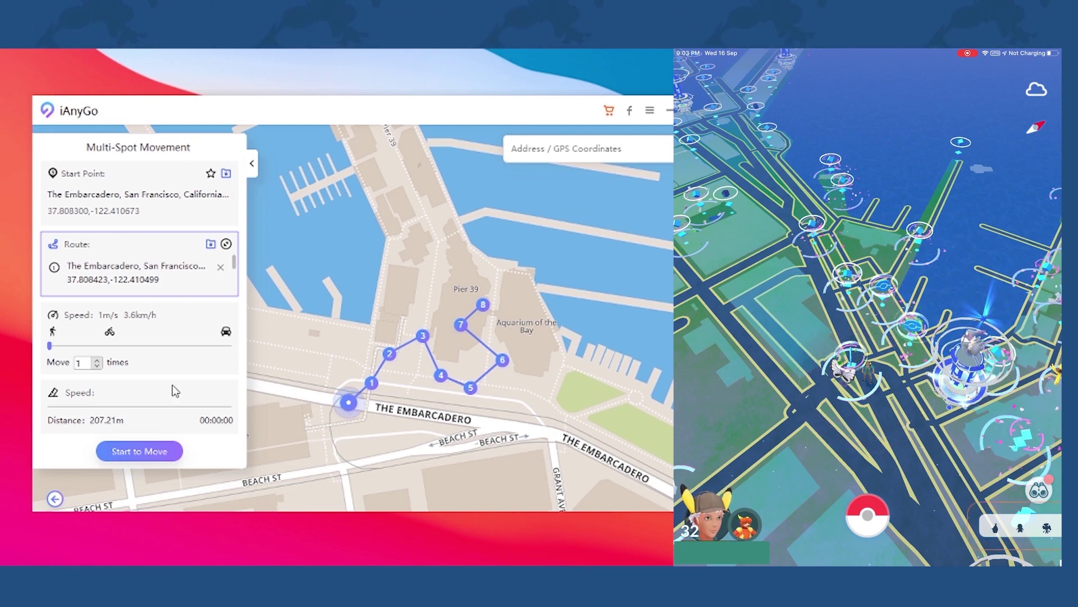
left_click_drag(70, 346, 130, 357)
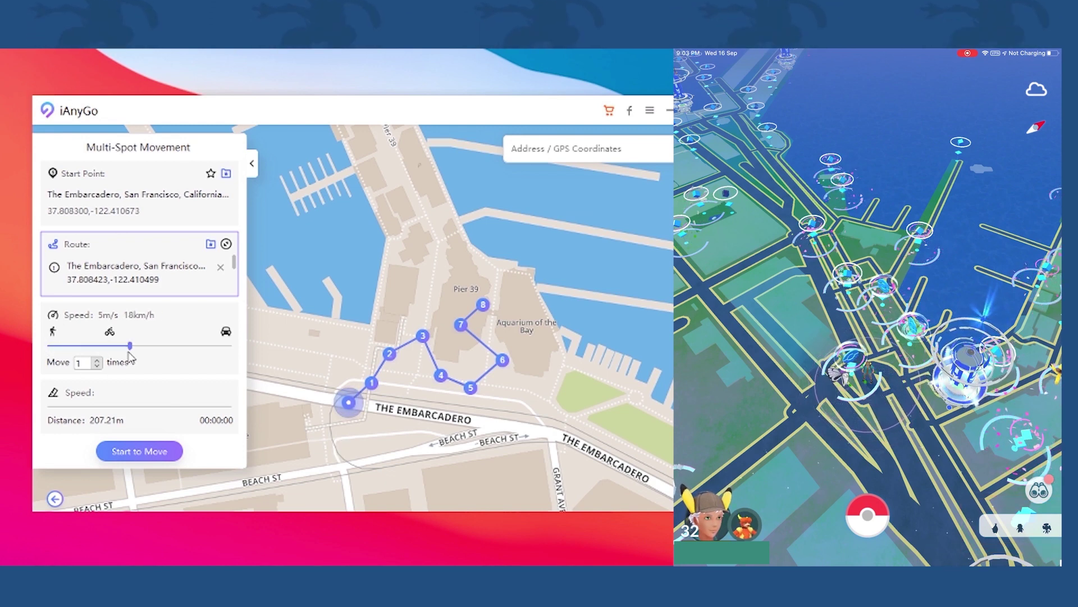
left_click(146, 450)
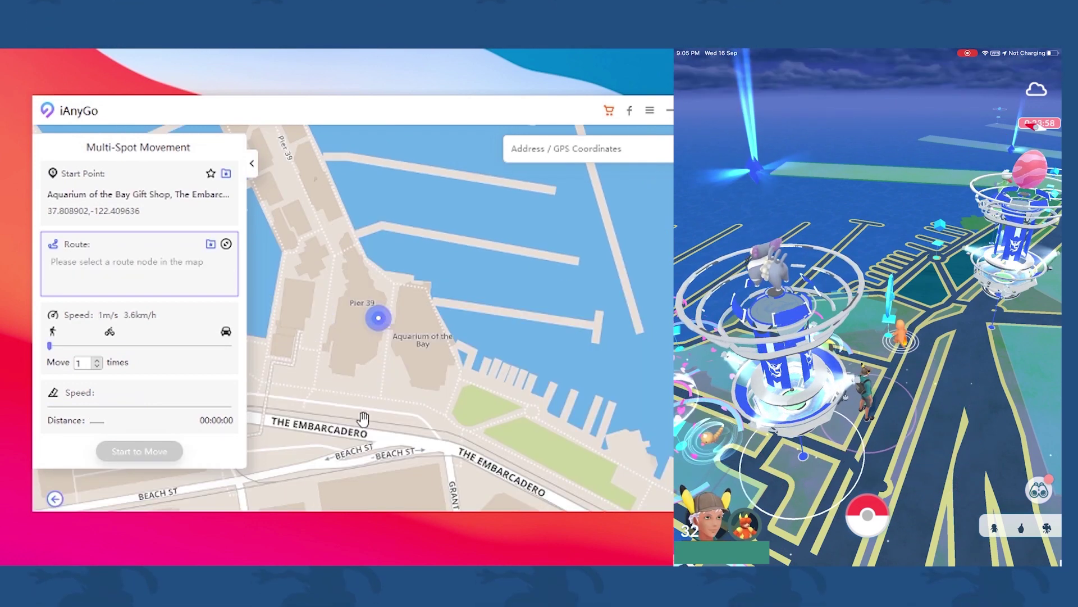
- Place route points on The Embarcadero, by the green park, and at the park's east end
left_click(364, 420)
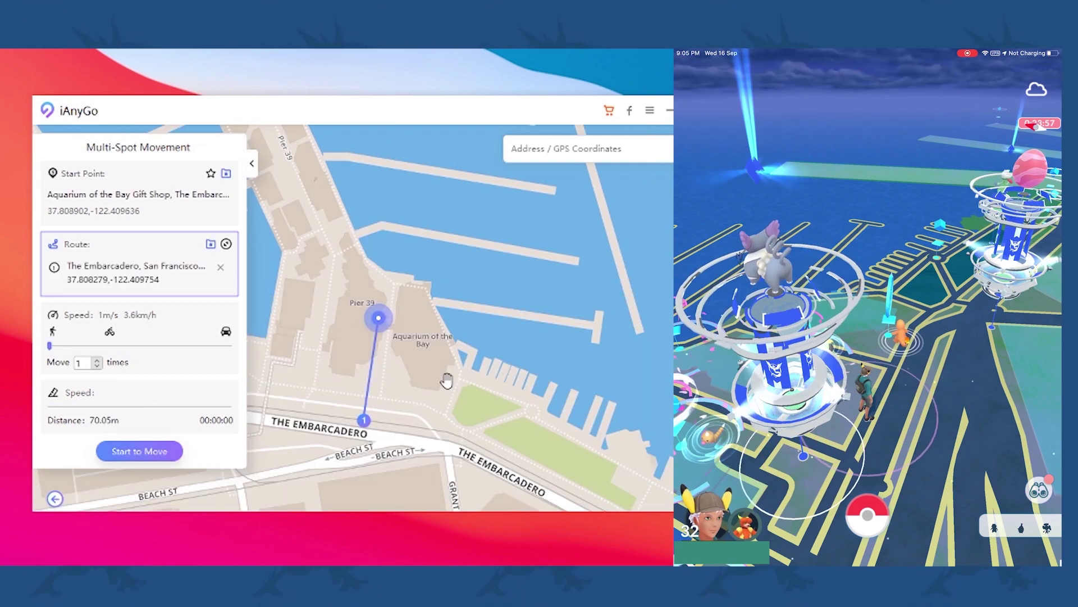
left_click(449, 381)
left_click(513, 416)
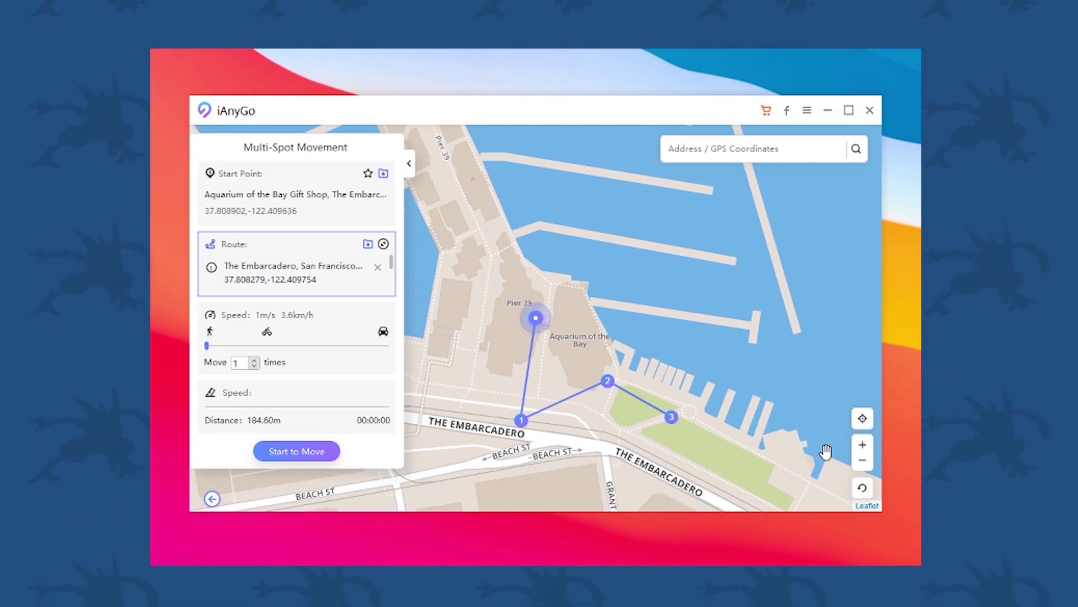
- Add route points 4–6 on The Embarcadero, ending beside point 1, then collapse the settings panel
left_click(863, 463)
left_click(863, 464)
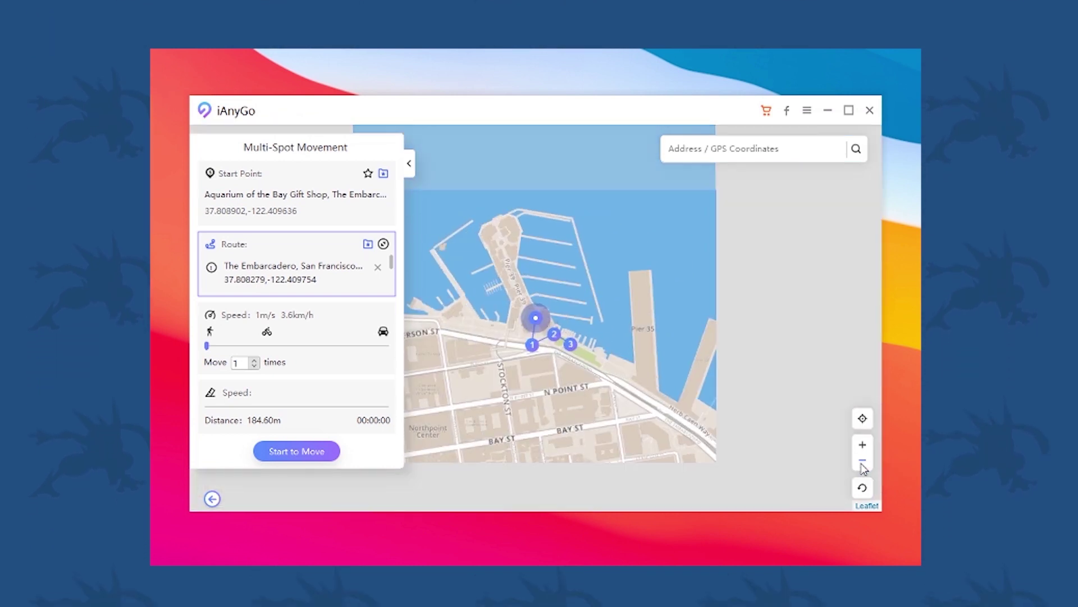
left_click(864, 452)
left_click(864, 452)
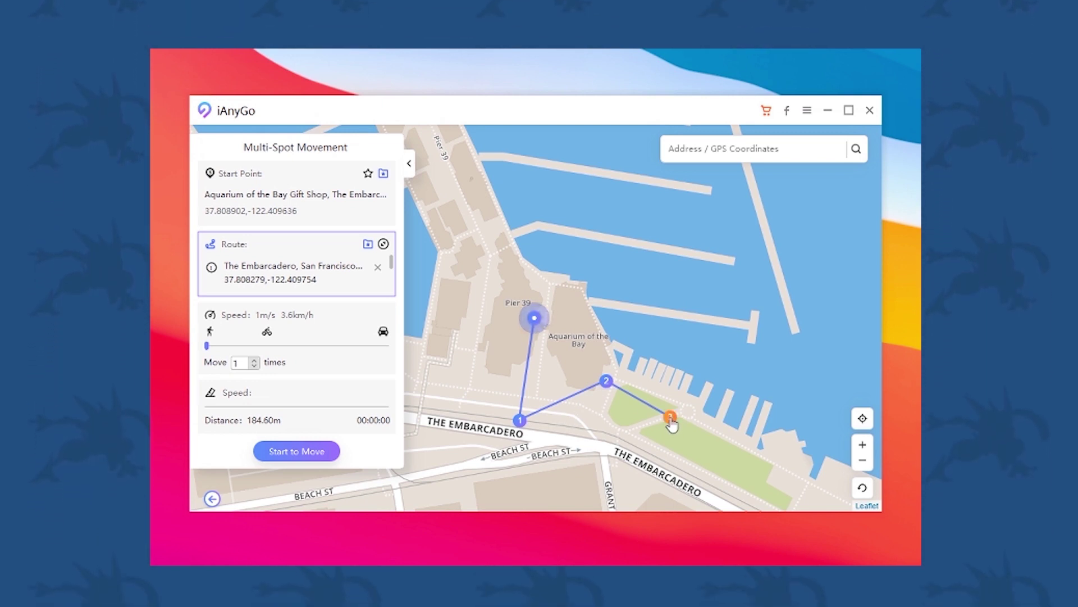
left_click(556, 420)
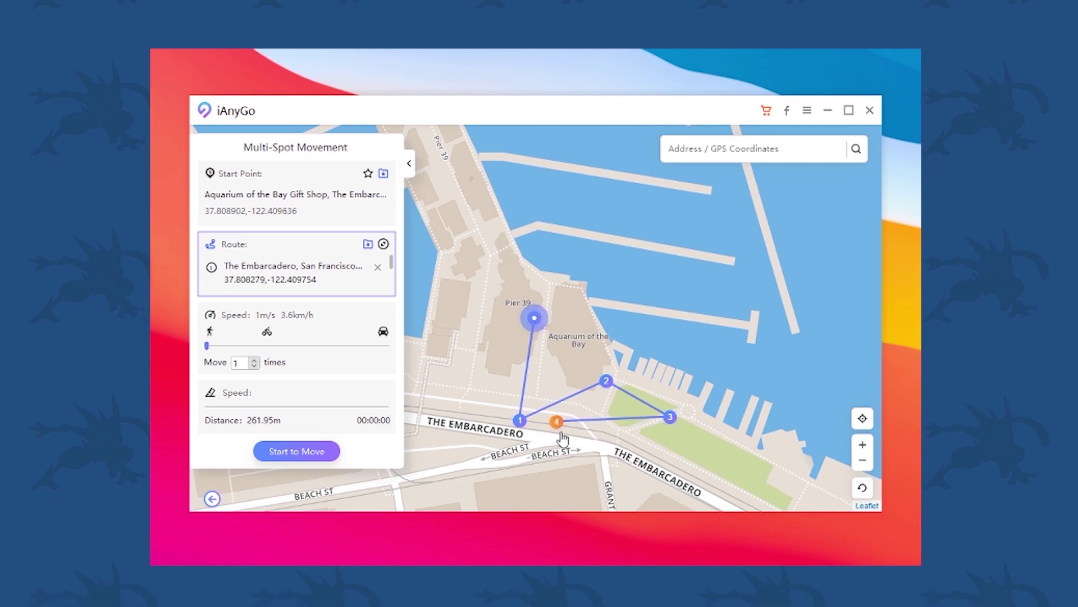
left_click(579, 449)
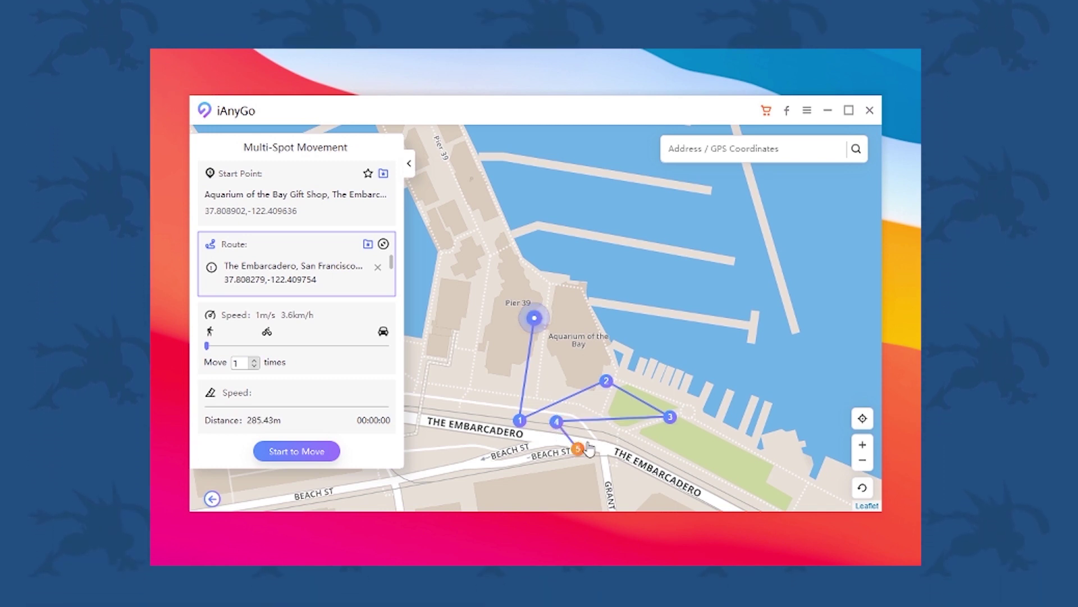
left_click(521, 425)
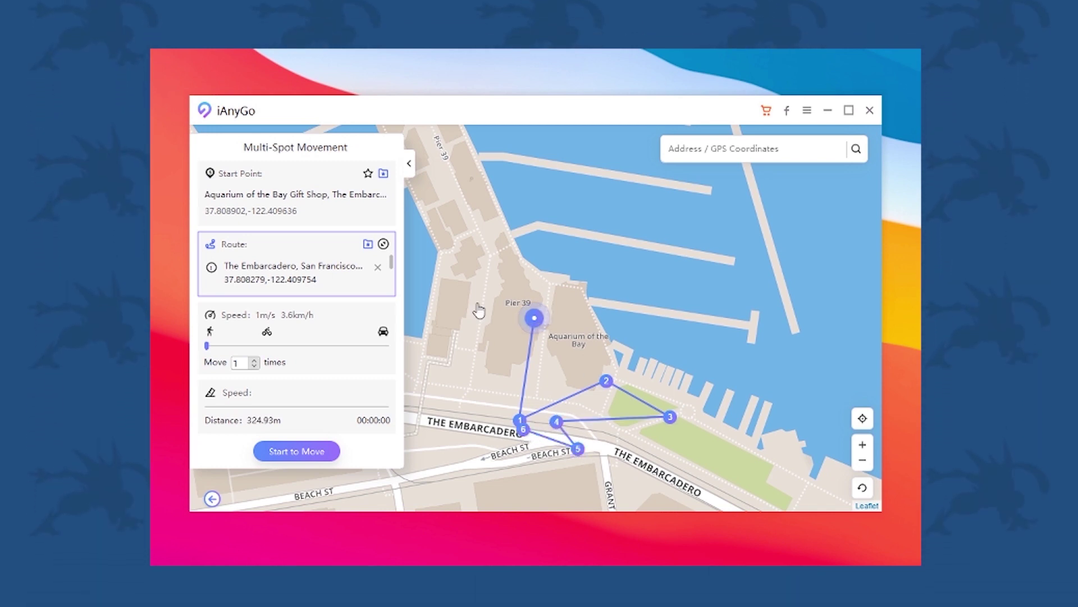
left_click(408, 166)
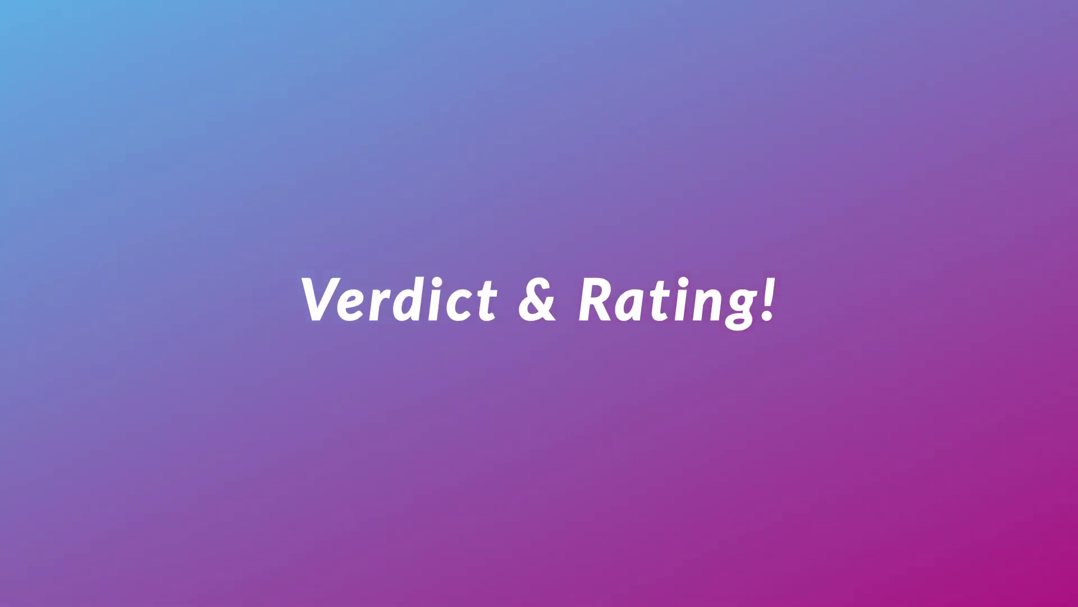